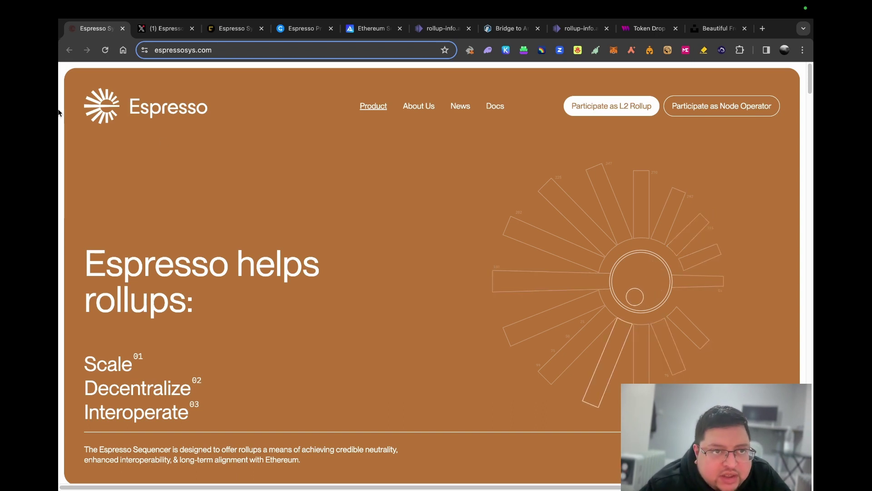
- Show the Espresso Systems profile on X, with its bio and 40.6K followers
left_click(158, 35)
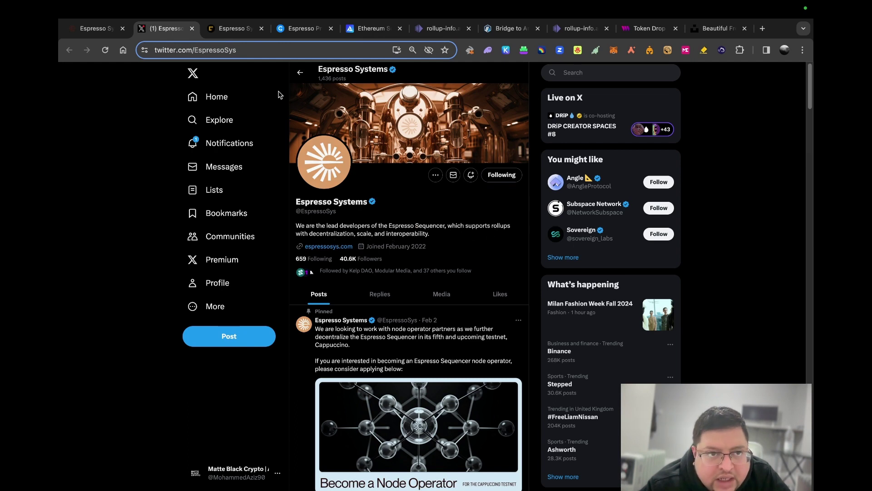
- Read CoinDesk's Espresso $32M article, including its layer-1 infrastructure and CAPE privacy paragraphs
left_click(236, 31)
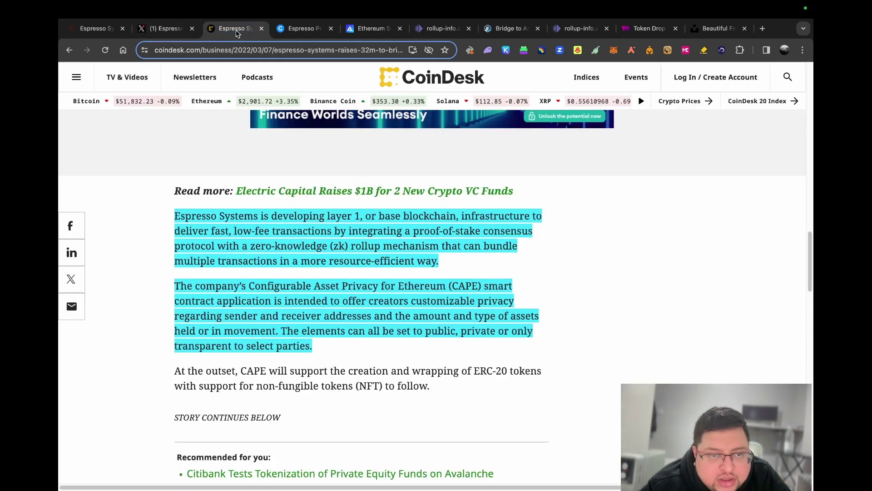
mouse_move(185, 213)
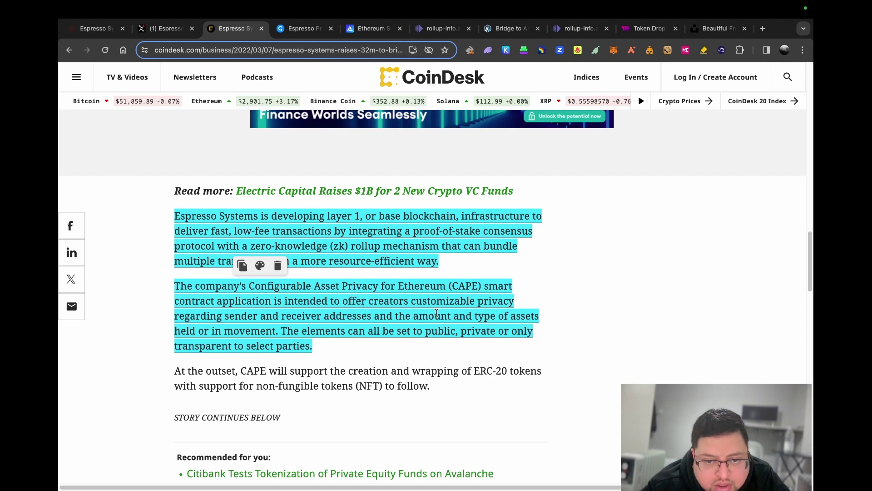
scroll(409, 314, "right", 1)
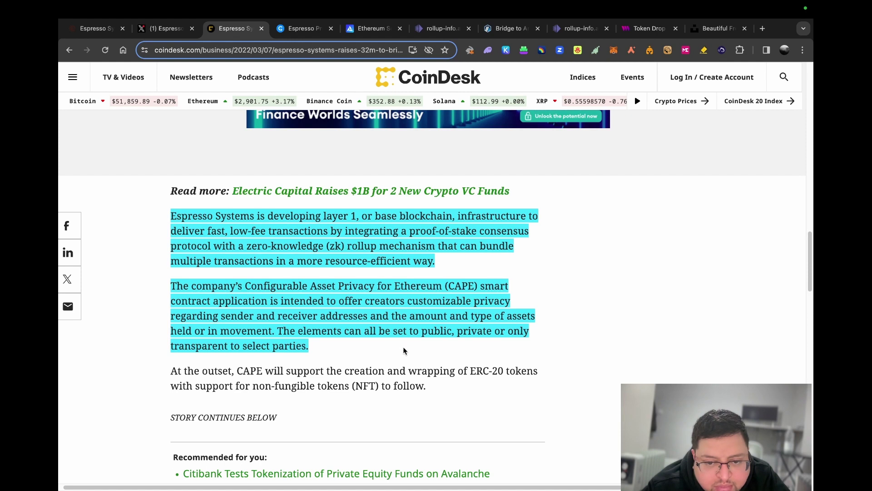
mouse_move(289, 349)
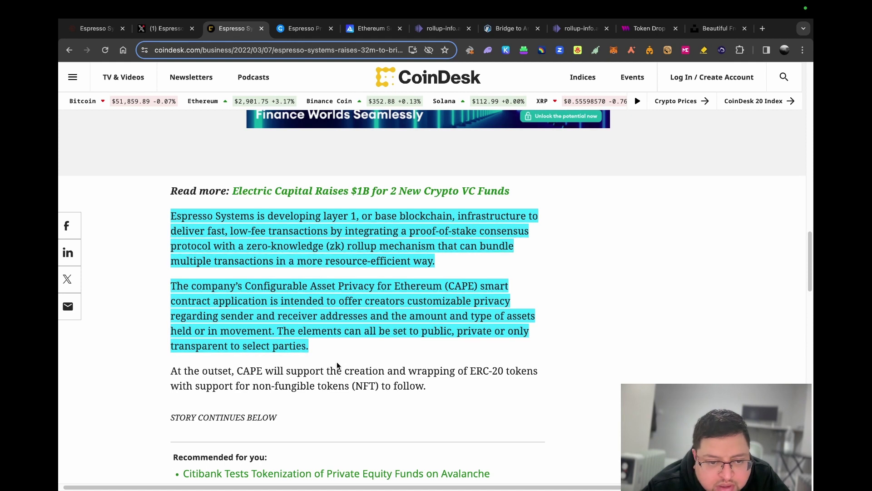
mouse_move(320, 278)
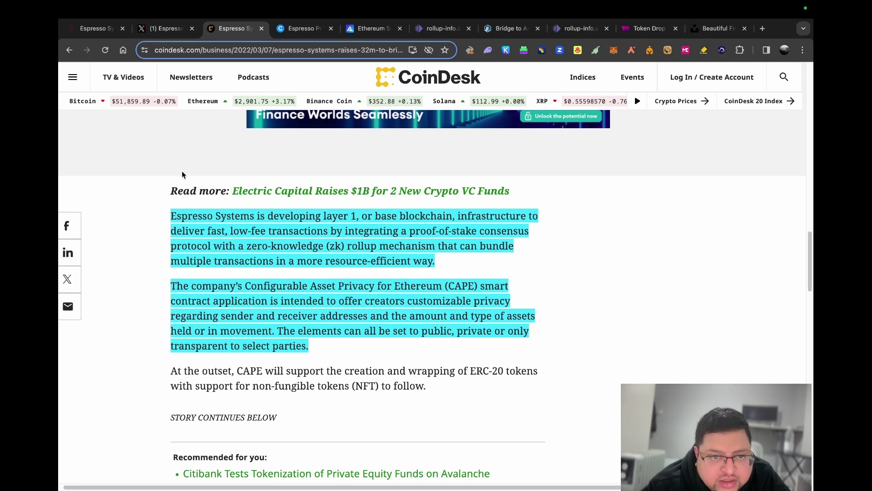
- On CryptoRank, dismiss the ad and review the full list of Espresso's $32M seed investors
left_click(304, 38)
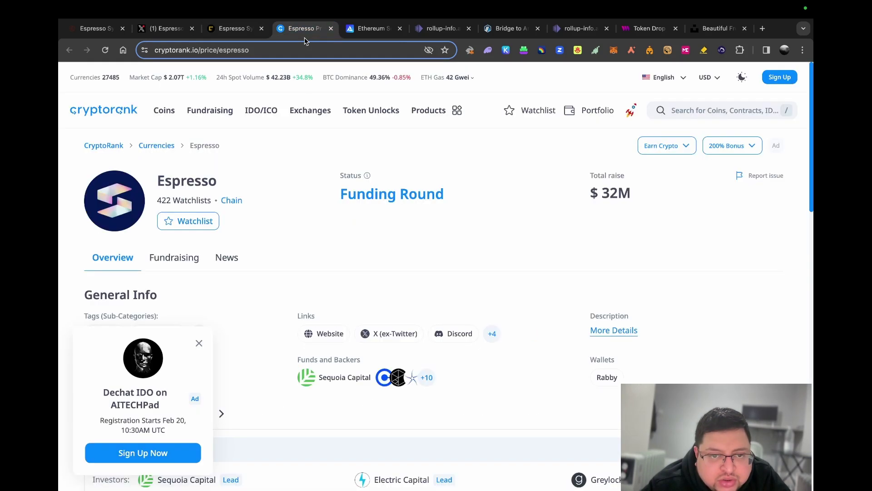
left_click(200, 343)
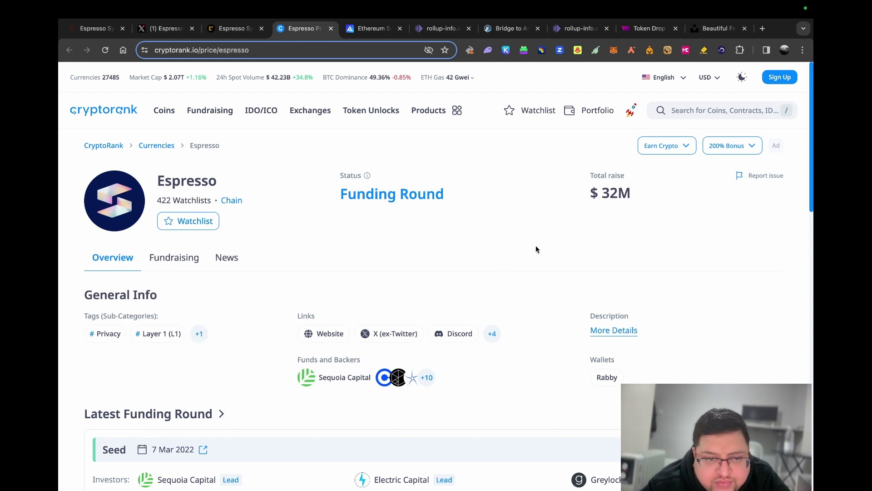
scroll(537, 249, "down", 3)
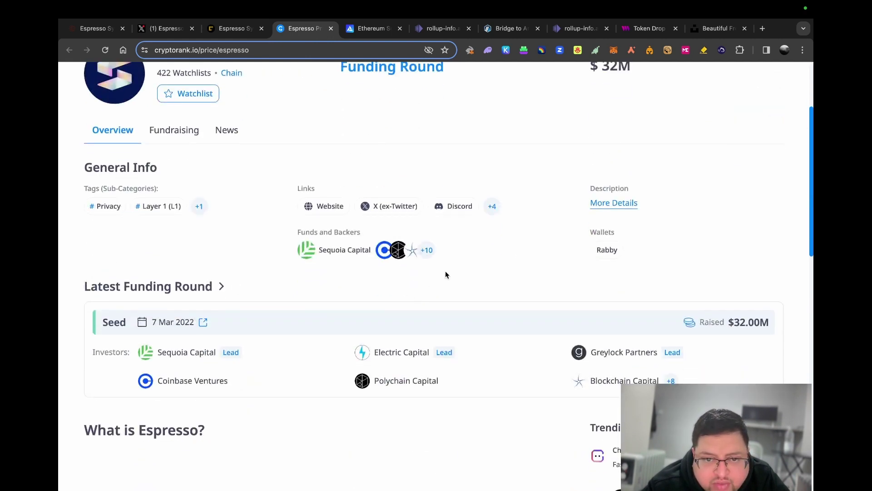
scroll(429, 262, "down", 3)
scroll(429, 263, "up", 1)
left_click(671, 291)
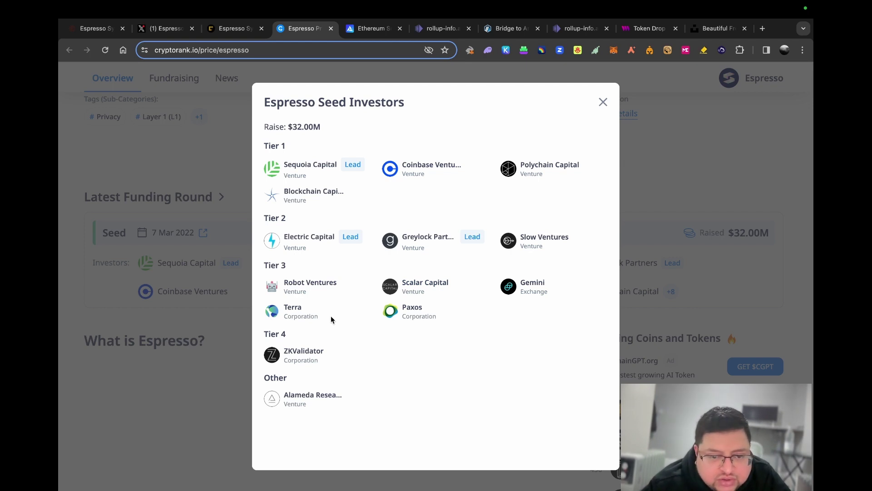
left_click(182, 384)
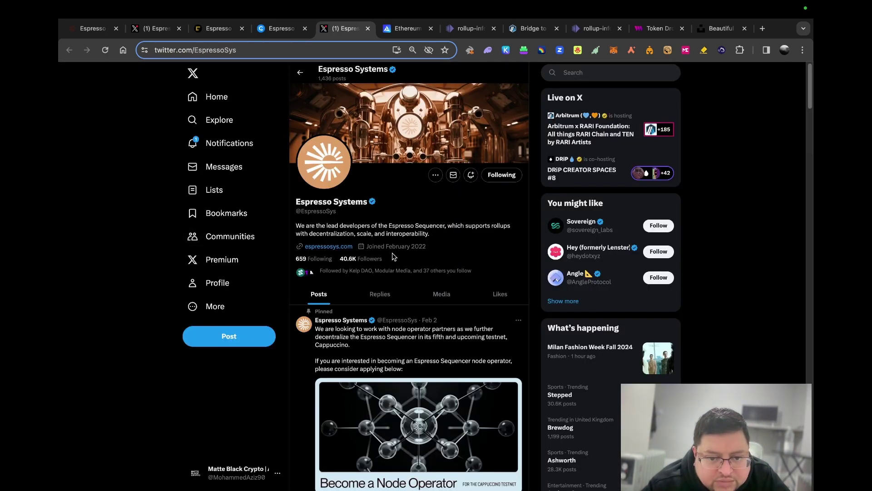
- Bring up Alchemy's Ethereum Sepolia Faucet, which offers 0.5 Sepolia ETH per day
key("ctrl+Tab")
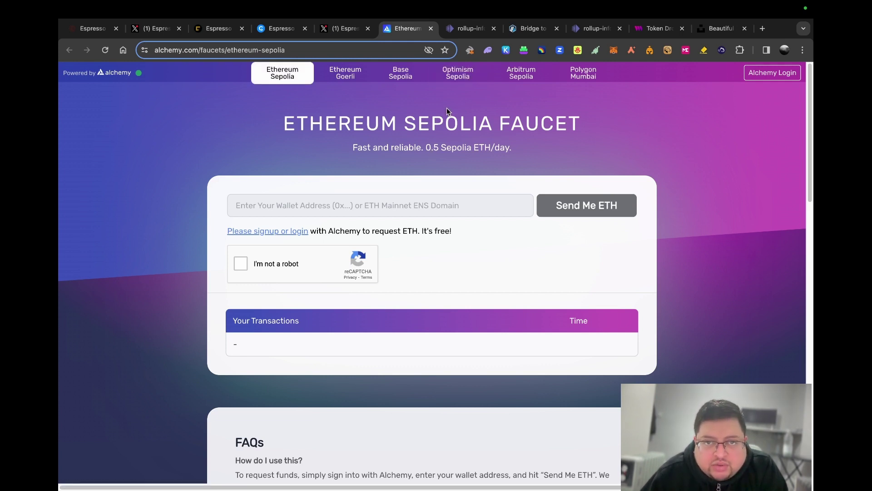
- Look over the Kyoto rollup's chain details and accounts, then go to the Arbitrum bridge page
left_click(470, 30)
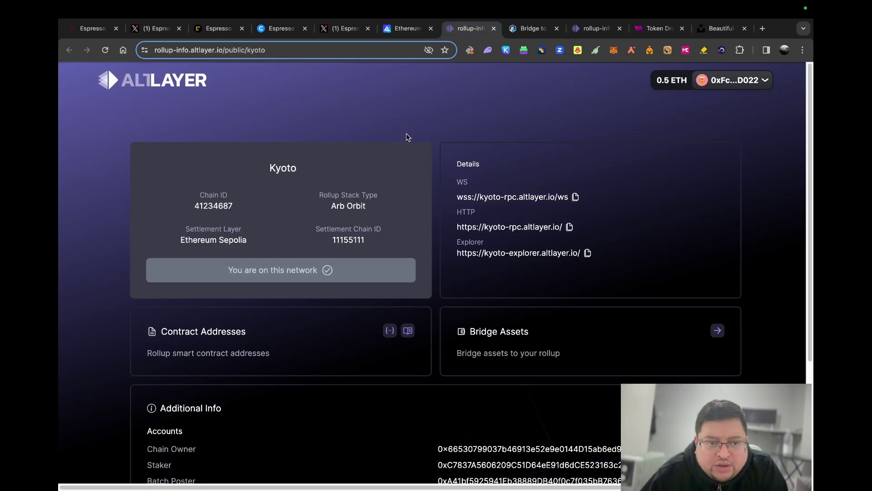
scroll(407, 137, "down", 2)
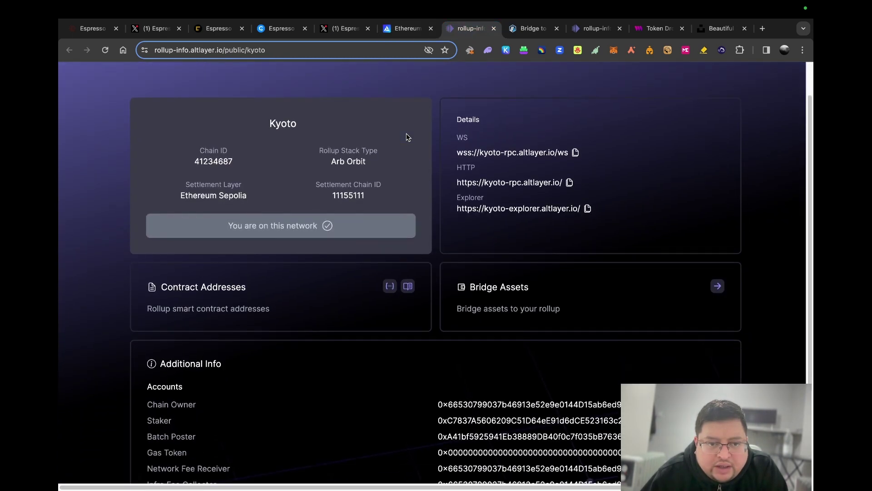
scroll(406, 135, "down", 5)
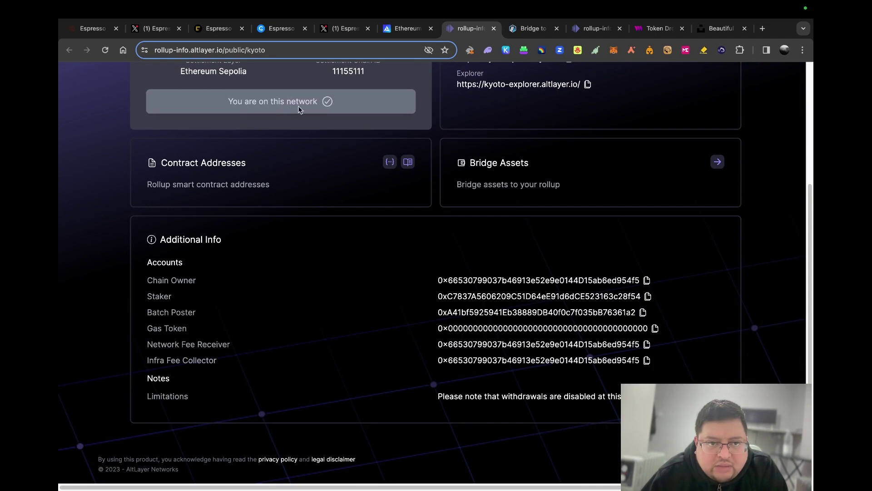
scroll(312, 114, "up", 7)
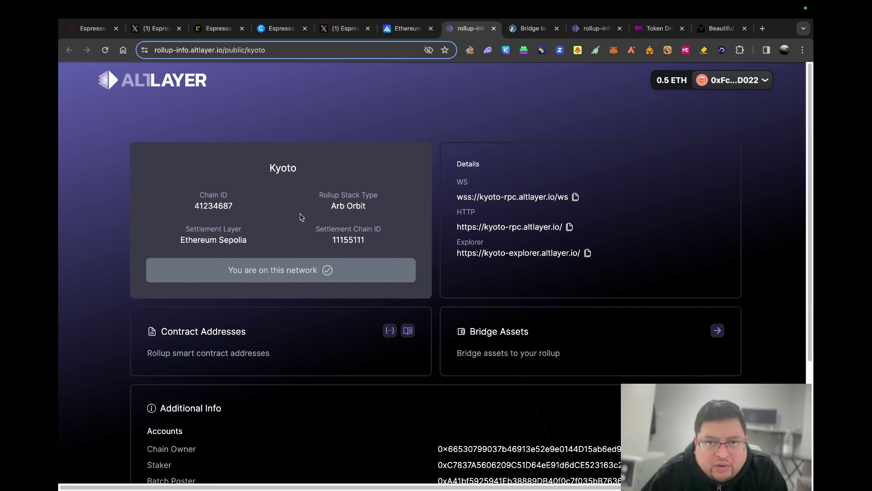
left_click(530, 28)
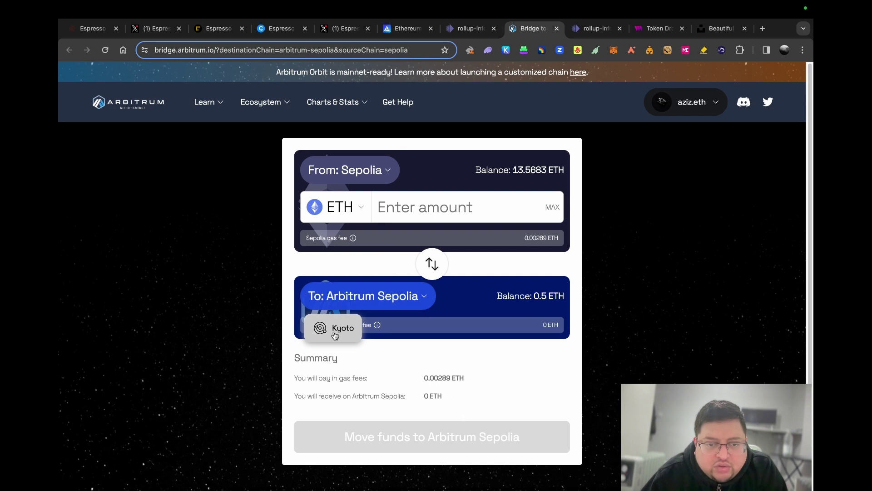
- Set Kyoto as the bridge destination chain for transfers from Sepolia
left_click(335, 332)
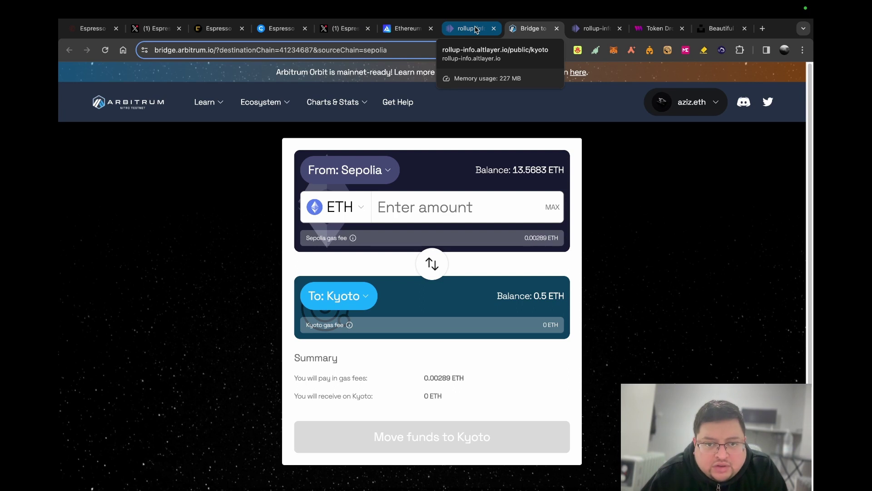
left_click(341, 298)
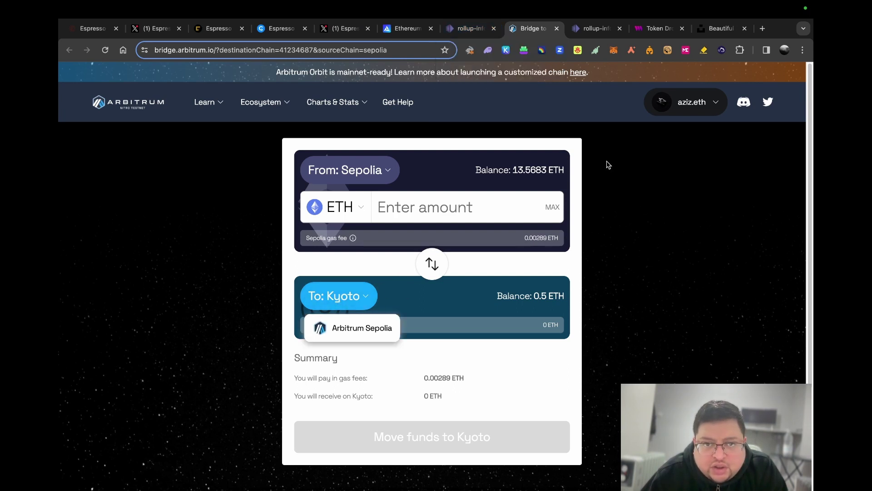
left_click(454, 162)
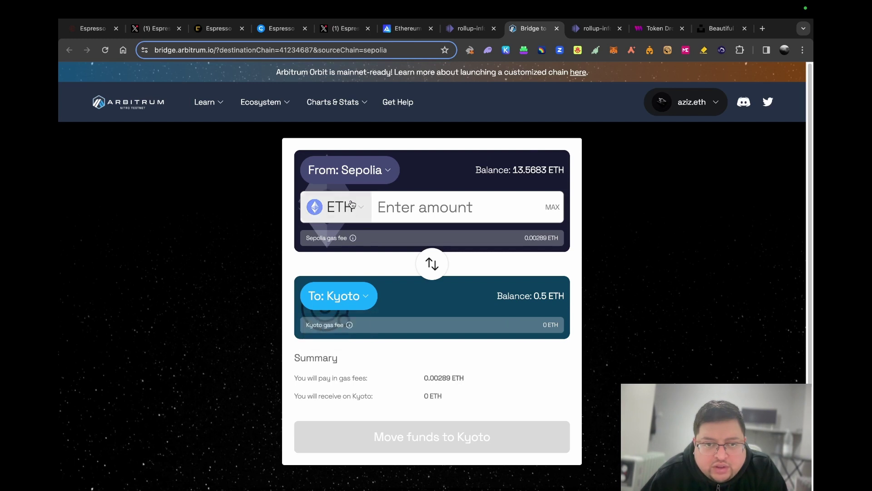
- Inspect the bridge settings' Orbit chain JSON field, then return to the Espresso Airdrop notes
left_click(688, 102)
left_click(674, 207)
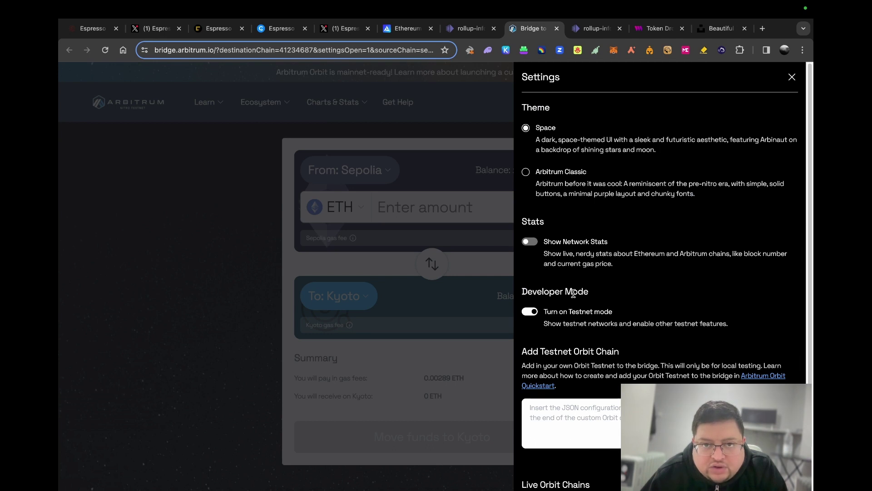
left_click(572, 430)
scroll(545, 391, "down", 2)
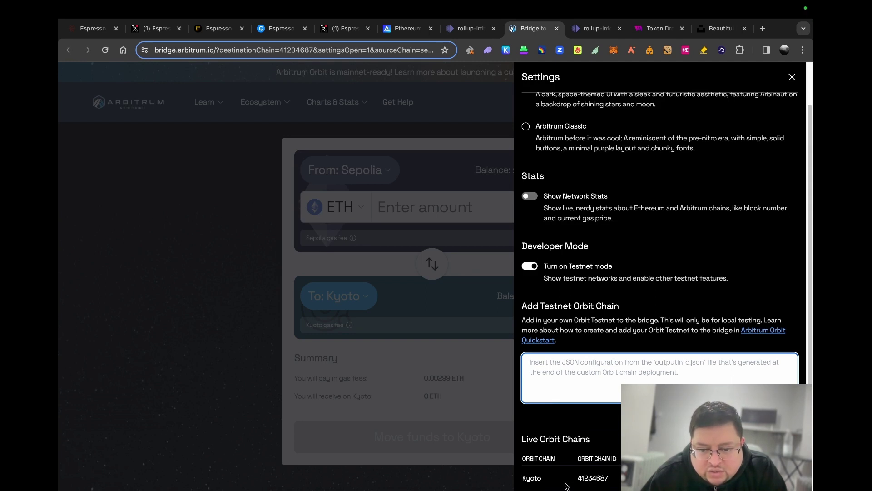
left_click(383, 354)
key("super+Tab")
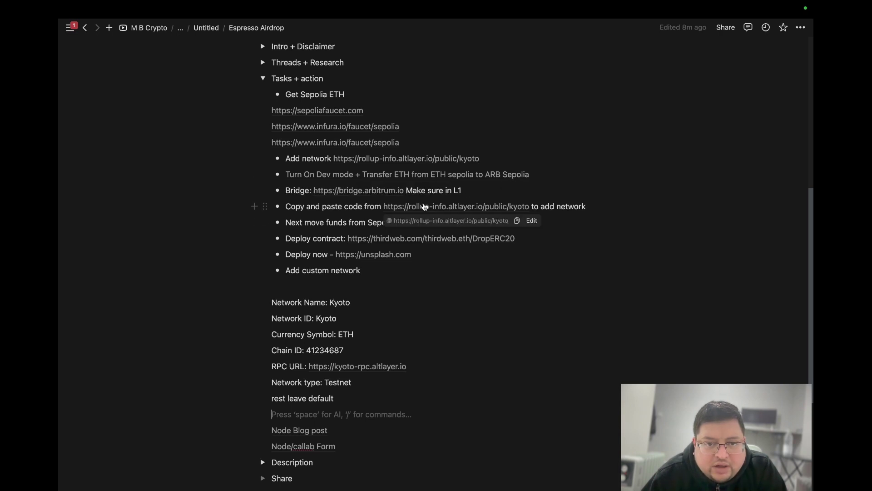
- Read the Kyoto bridge-assets instructions on AltLayer's rollup info page
left_click(425, 207)
scroll(734, 205, "down", 3)
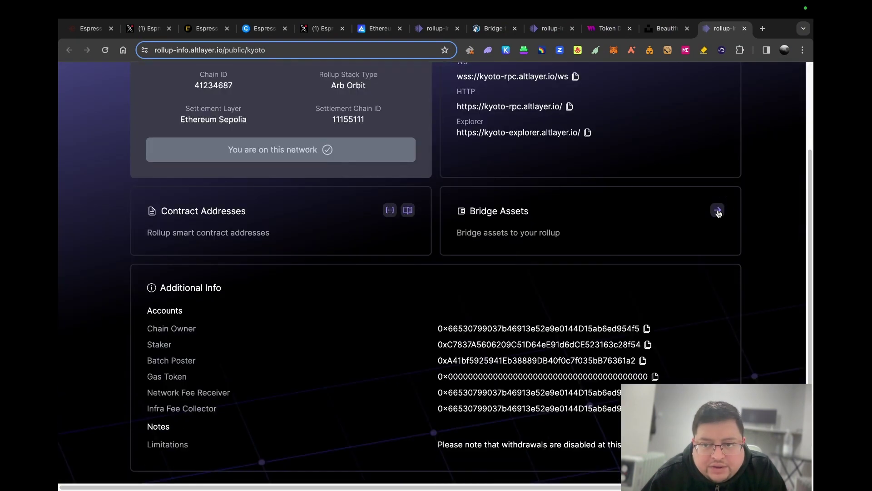
left_click(718, 210)
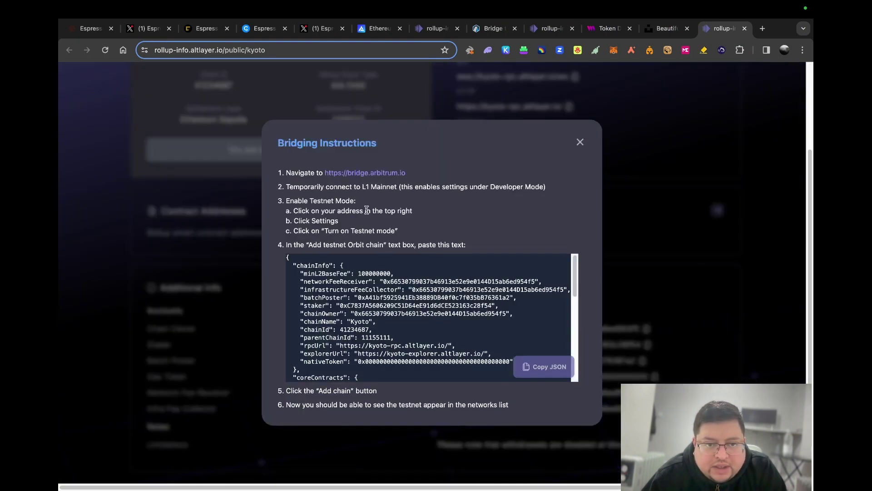
- Bring up the Arbitrum bridge settings from the account menu, with Testnet mode on
left_click(493, 29)
left_click(695, 102)
left_click(687, 207)
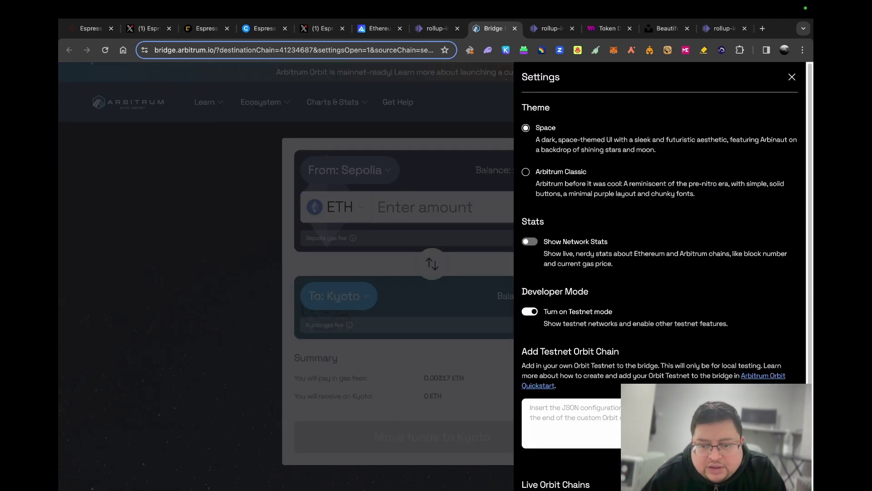
- Close the bridge settings to review the Sepolia-to-Kyoto form, then return to the Kyoto rollup page
left_click(476, 153)
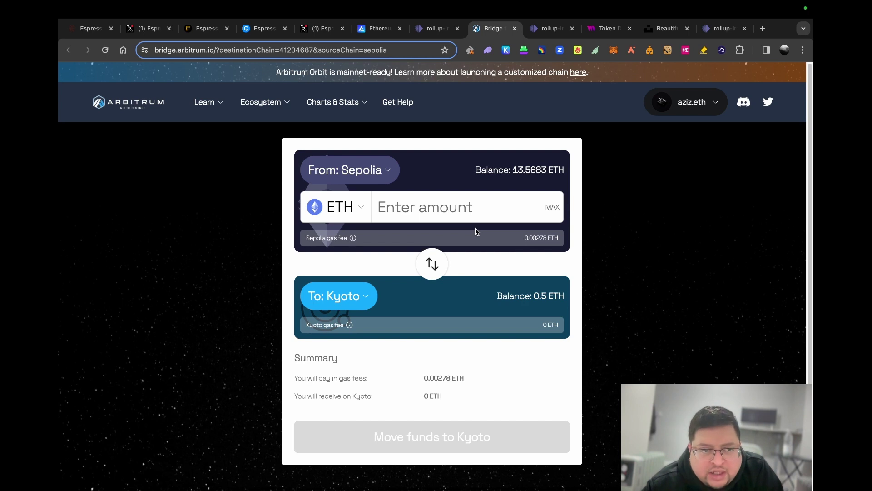
left_click(550, 30)
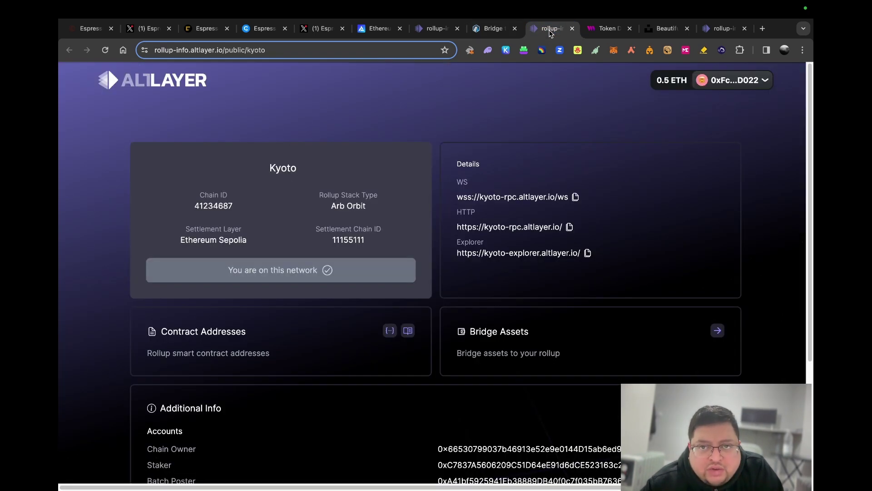
- Reopen the Token Drop deployment parameters drawer with Deploy now
left_click(603, 30)
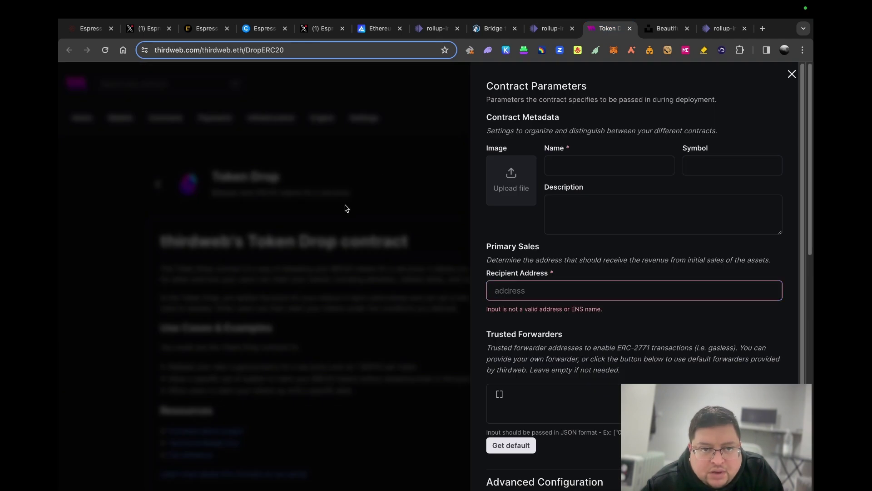
left_click(791, 74)
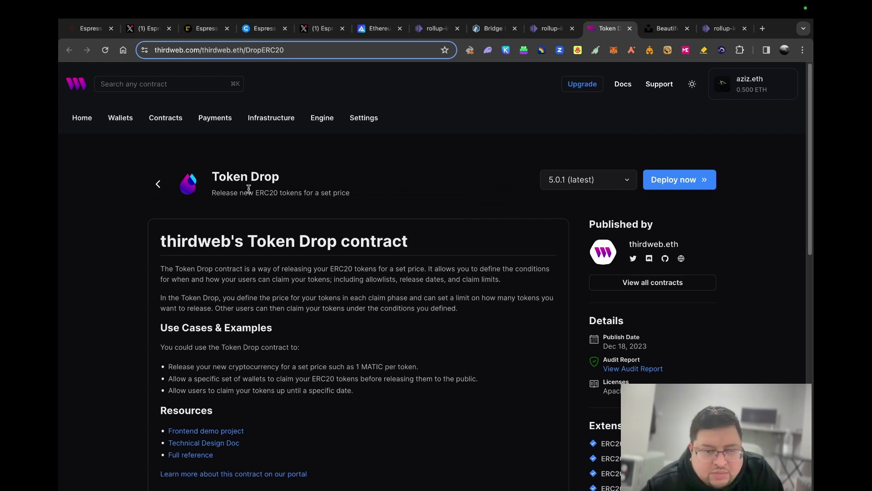
left_click(669, 181)
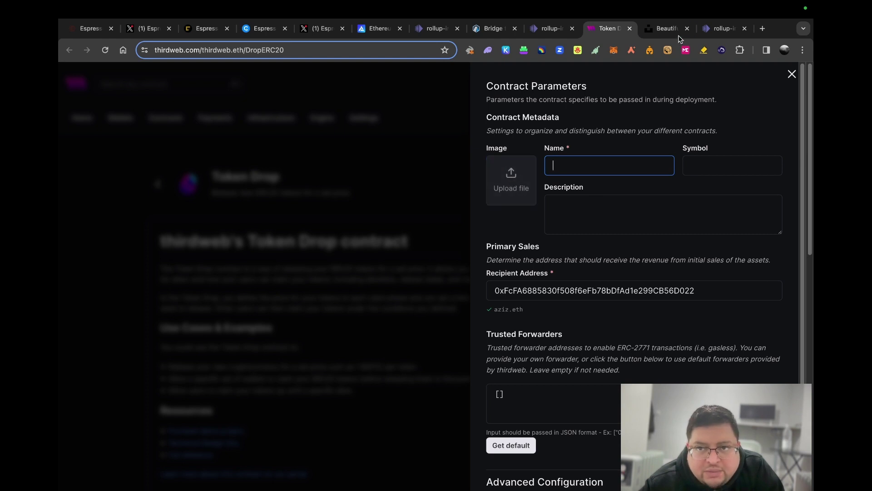
- Glance at the Unsplash tab, then bring up the network selection dialog for the Kyoto deployment
left_click(666, 29)
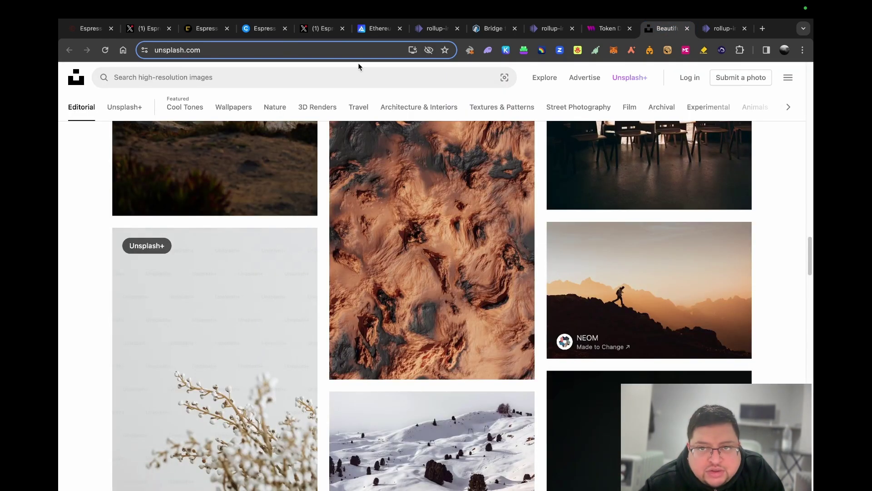
left_click(609, 29)
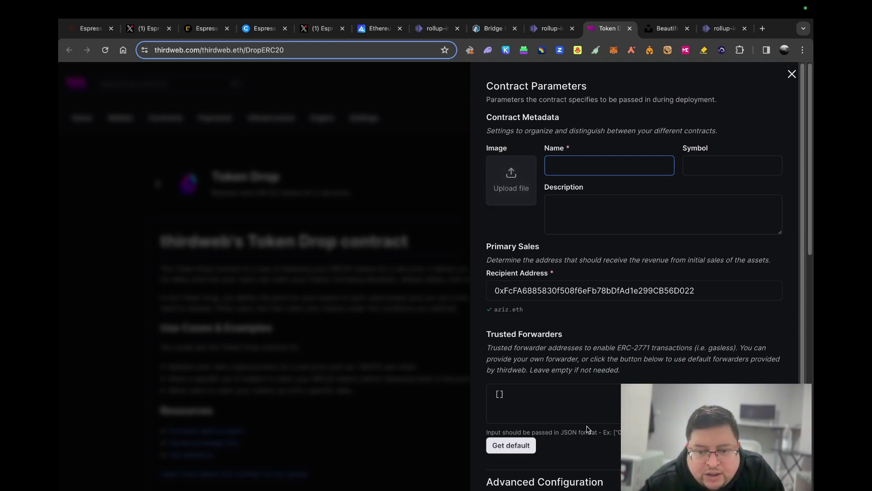
scroll(589, 430, "down", 3)
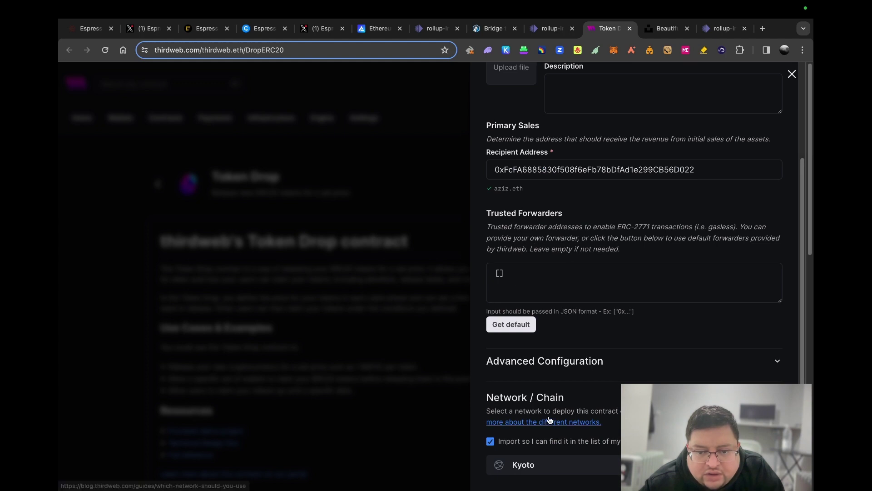
left_click(558, 464)
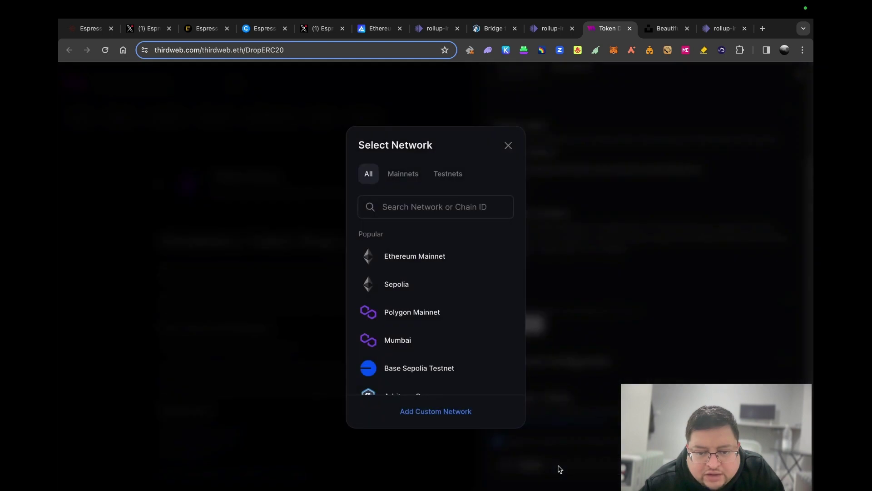
- Start a custom testnet network entry, moving through the name, network ID and chain ID fields
left_click(437, 415)
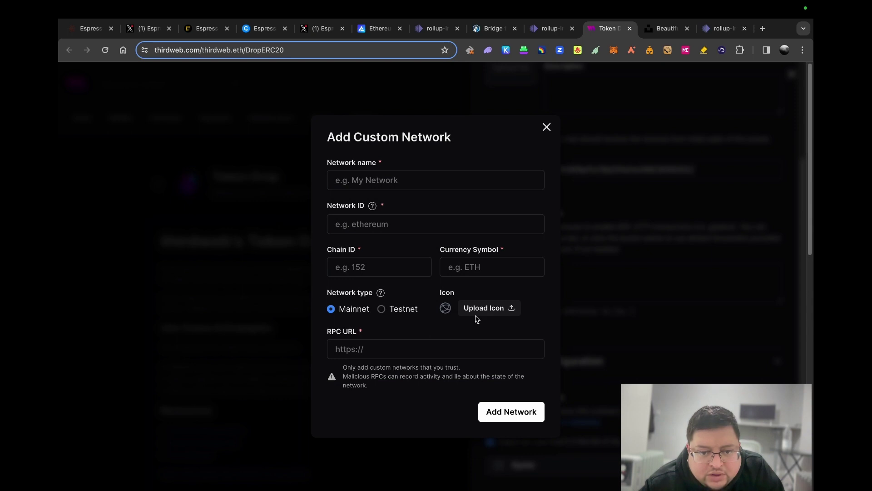
left_click(382, 309)
left_click(357, 179)
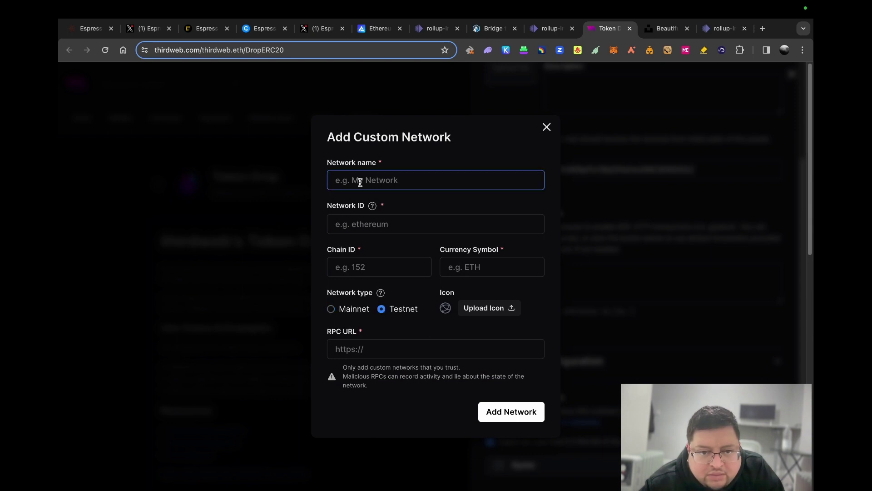
left_click(359, 226)
left_click(356, 264)
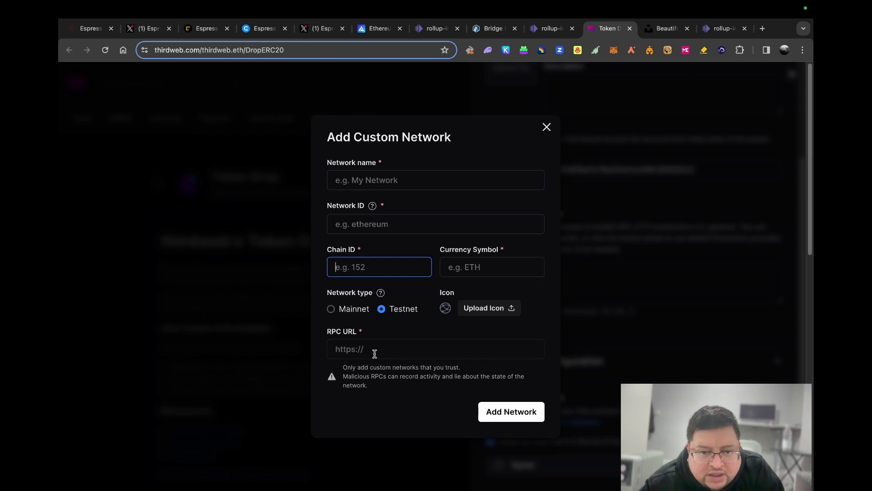
- Check the Kyoto details in the notes, then discard the custom network and close the deployment panel
key("super+Tab")
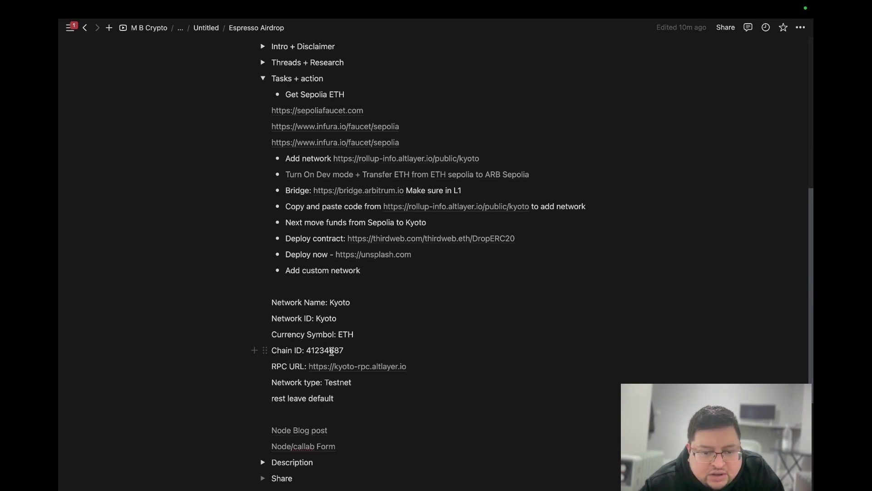
key("super+Tab")
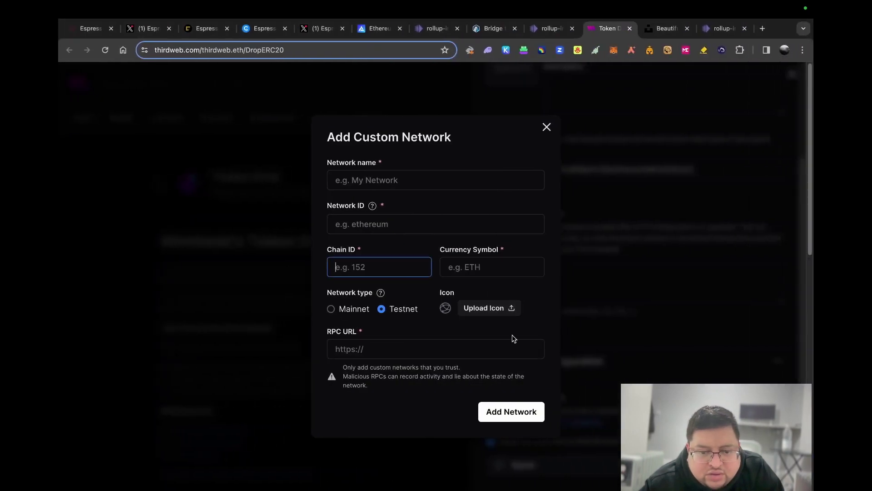
left_click(650, 312)
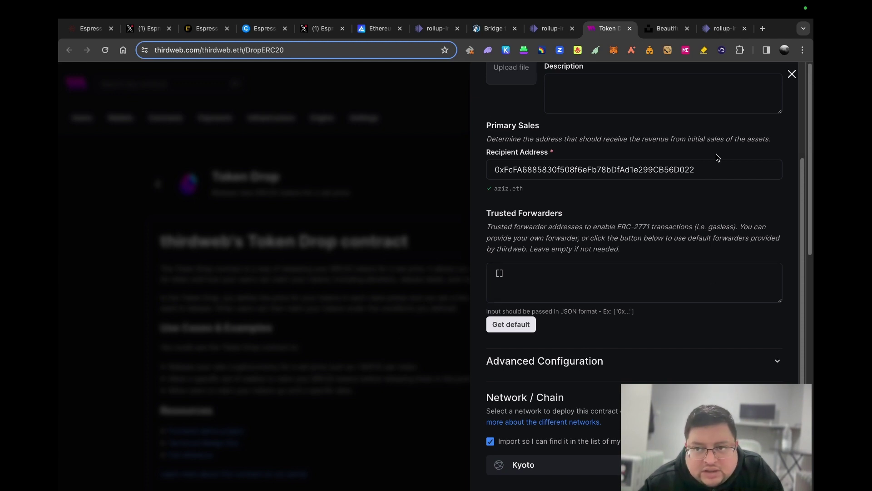
left_click(791, 74)
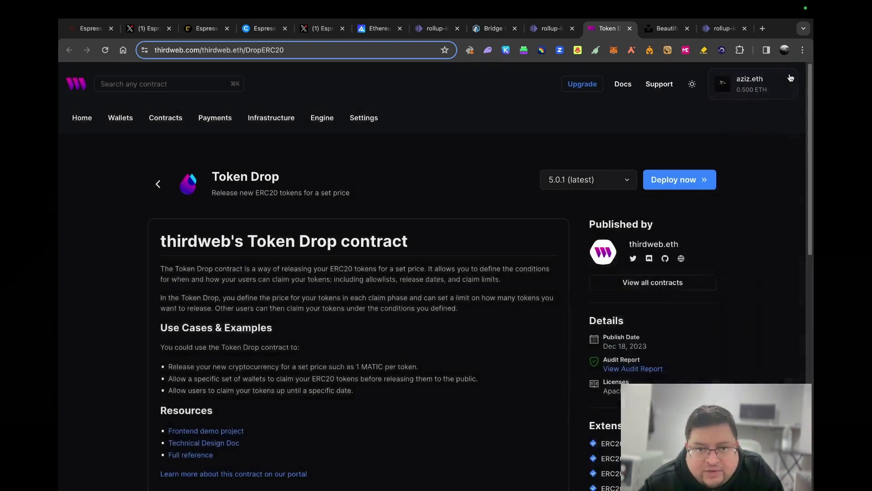
- Show thirdweb's Your contracts list and scroll to the new Custom contract on Kyoto Testnet
left_click(155, 118)
scroll(288, 369, "down", 5)
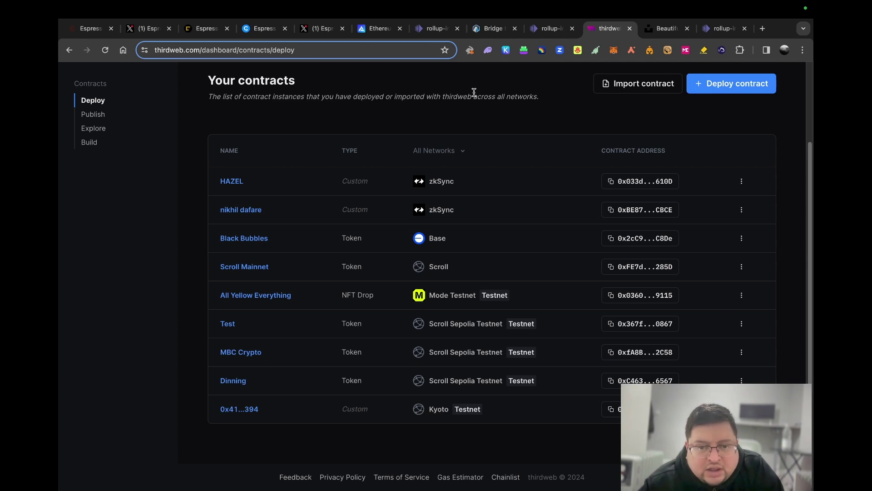
- Return to the AltLayer Kyoto rollup page listing chain ID 41234687 and its endpoints
left_click(551, 29)
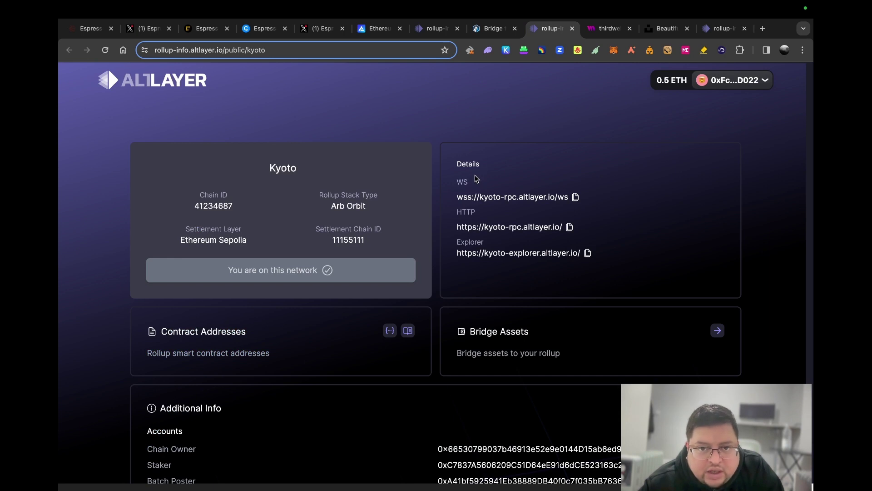